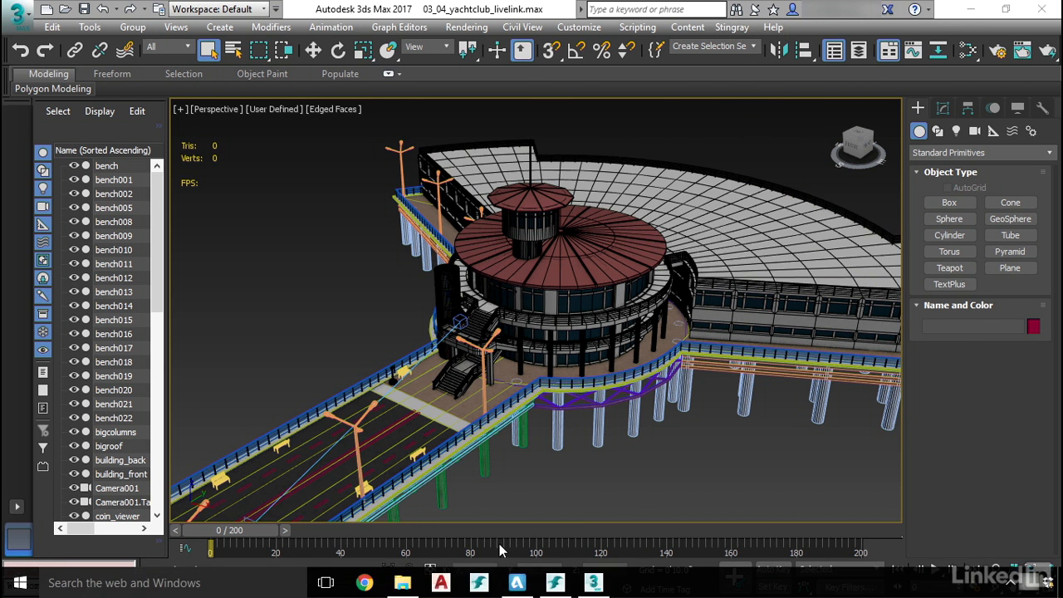
Look in the Autodesk program folder under Stingray 1.5.863.0 extras for the StingrayDCCLink installer, and close the file window.
left_click(404, 583)
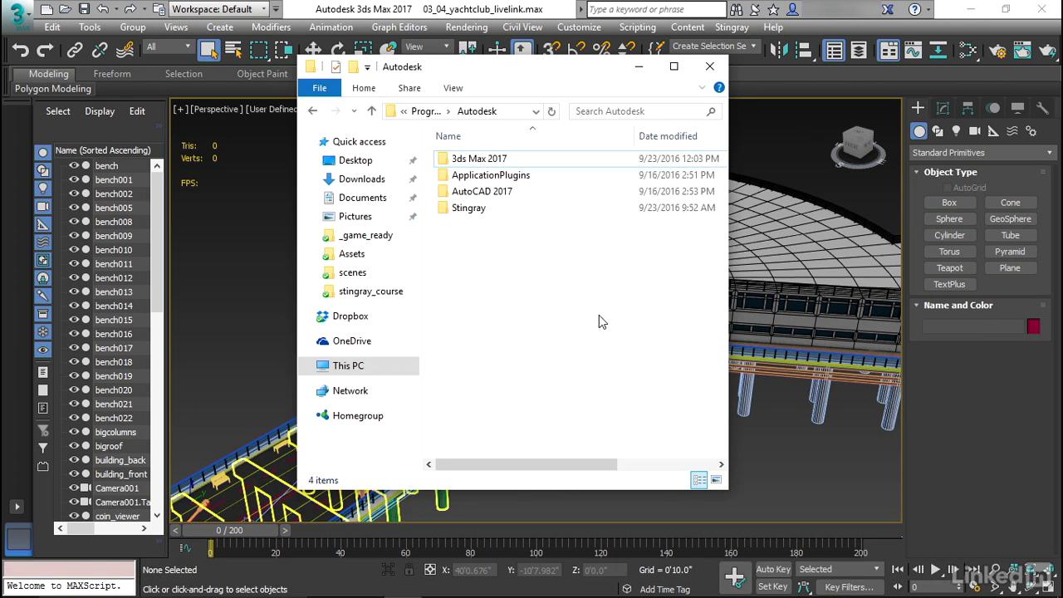
left_click_drag(554, 76, 565, 85)
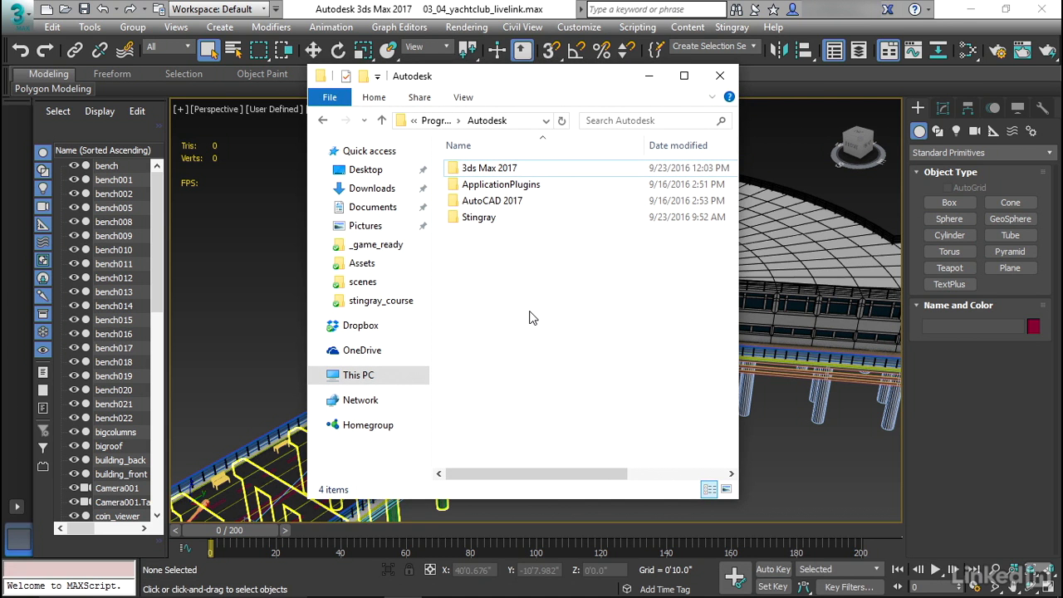
double_click(477, 220)
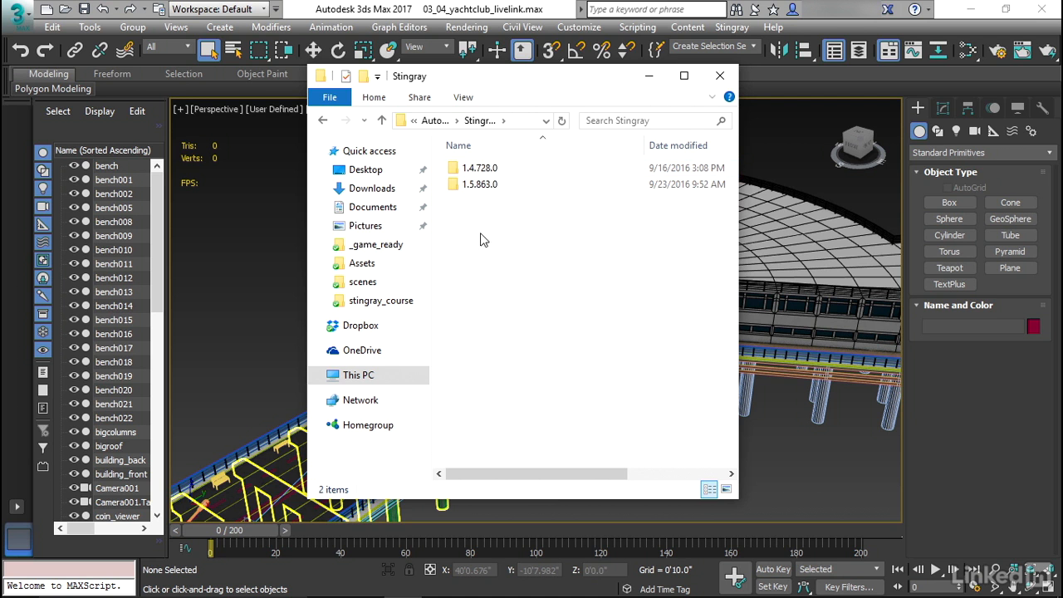
double_click(476, 185)
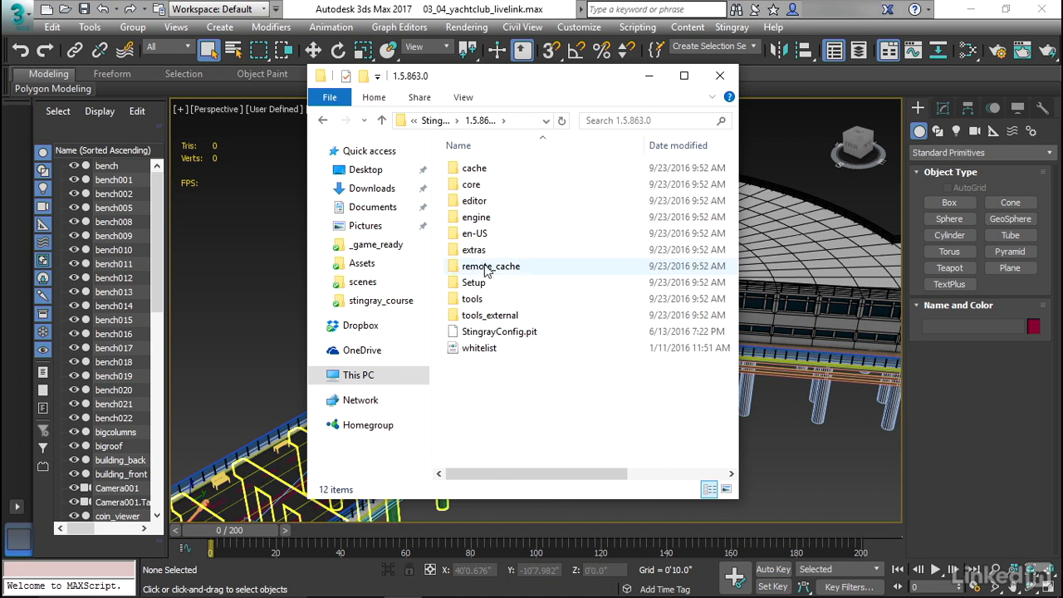
double_click(485, 254)
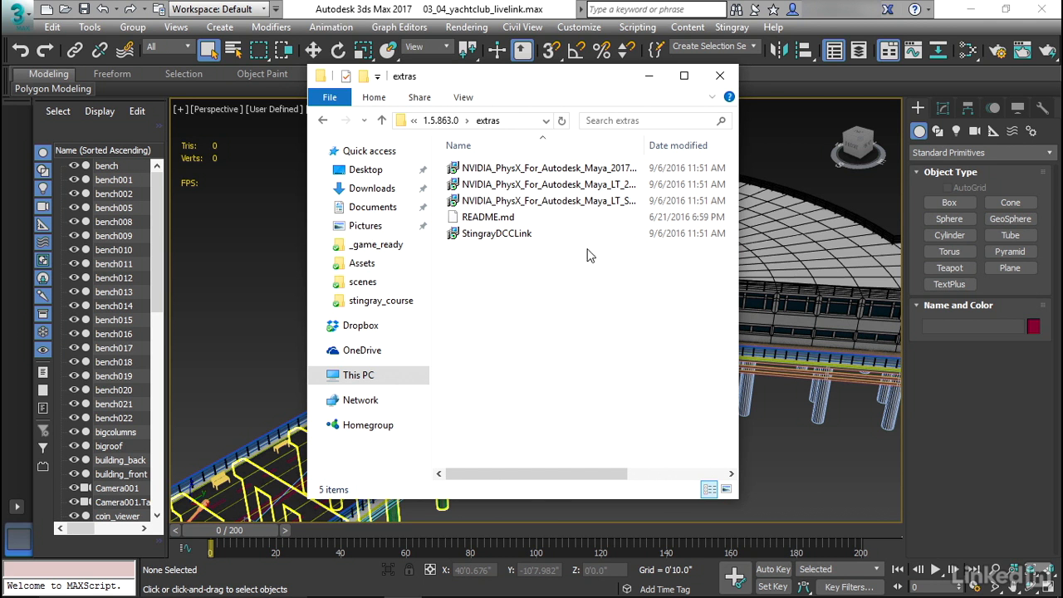
left_click(720, 77)
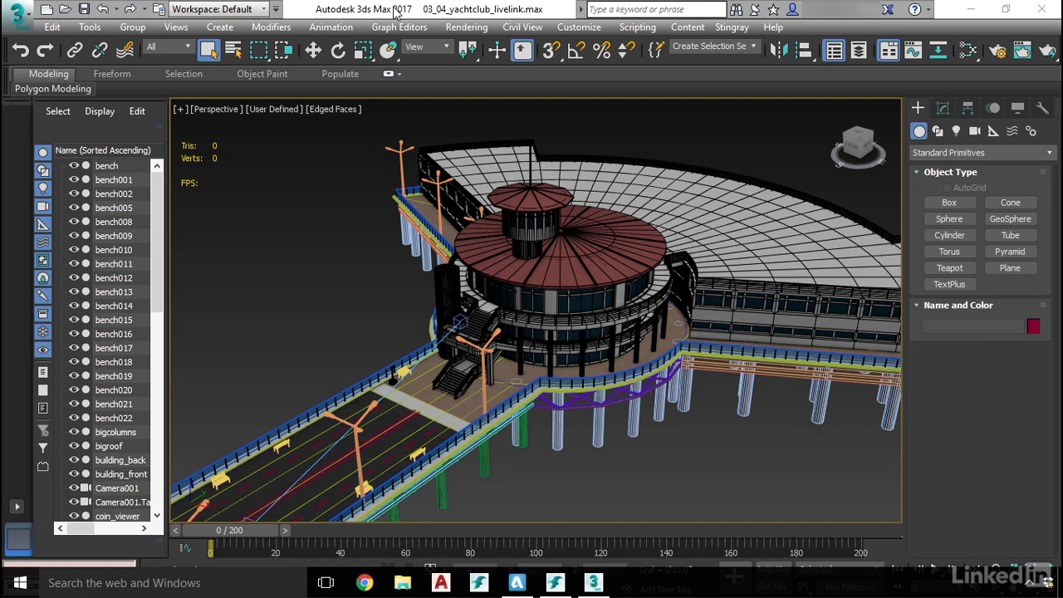
Arrange the 3ds Max and Stingray Editor windows side by side.
key("super+Left")
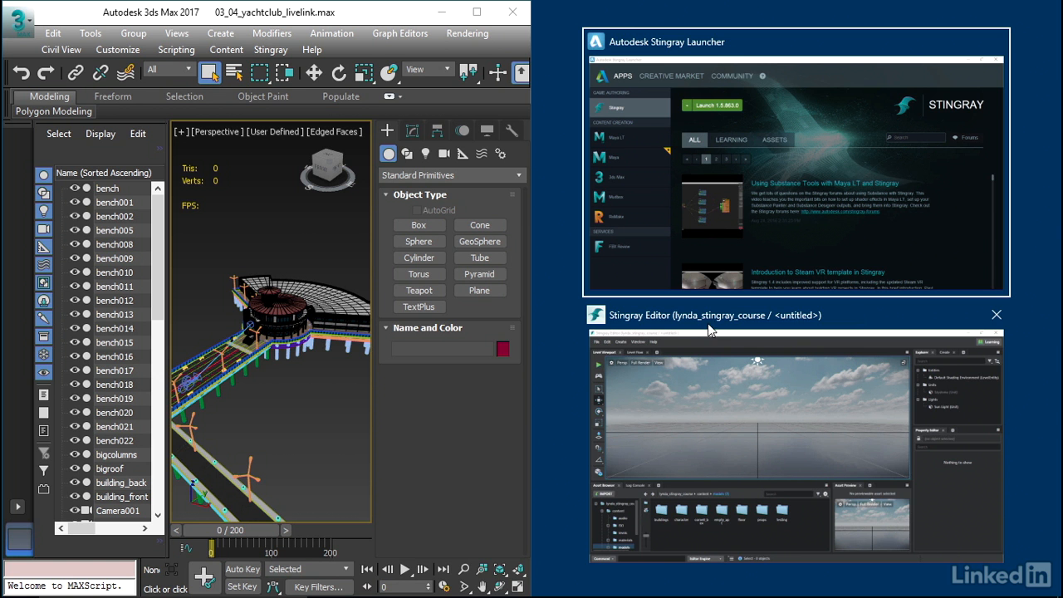
left_click(665, 545)
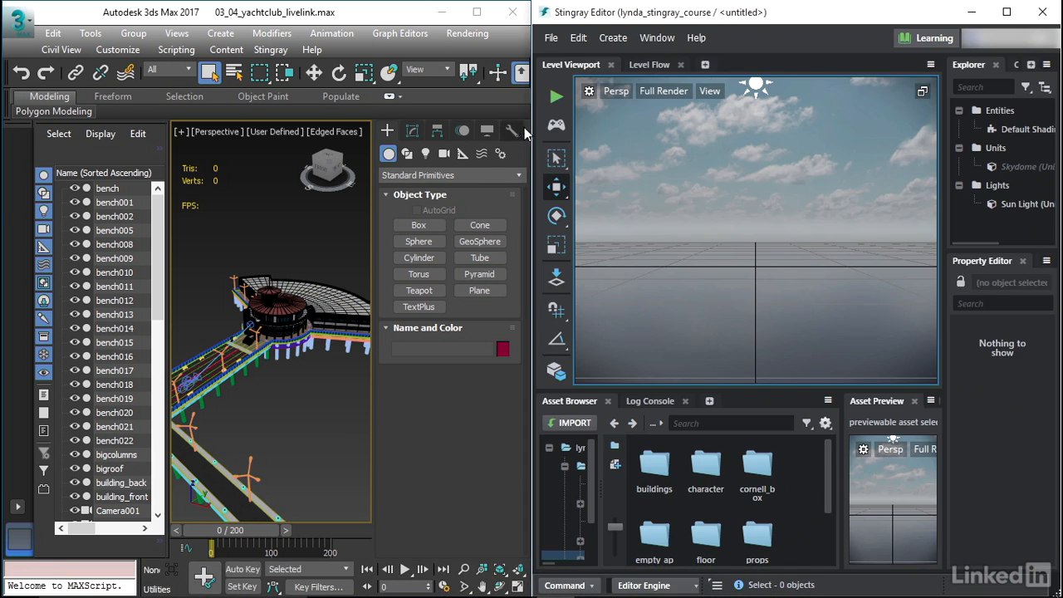
Hide the Scene Explorer and minimize the Command Panel in 3ds Max to enlarge the viewport.
left_click(523, 130)
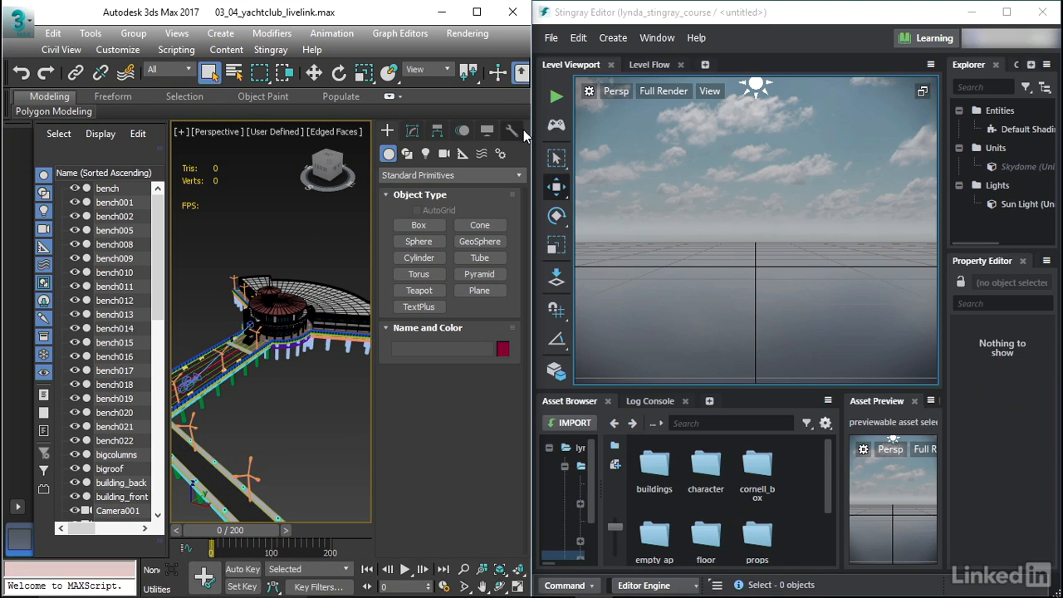
right_click(522, 118)
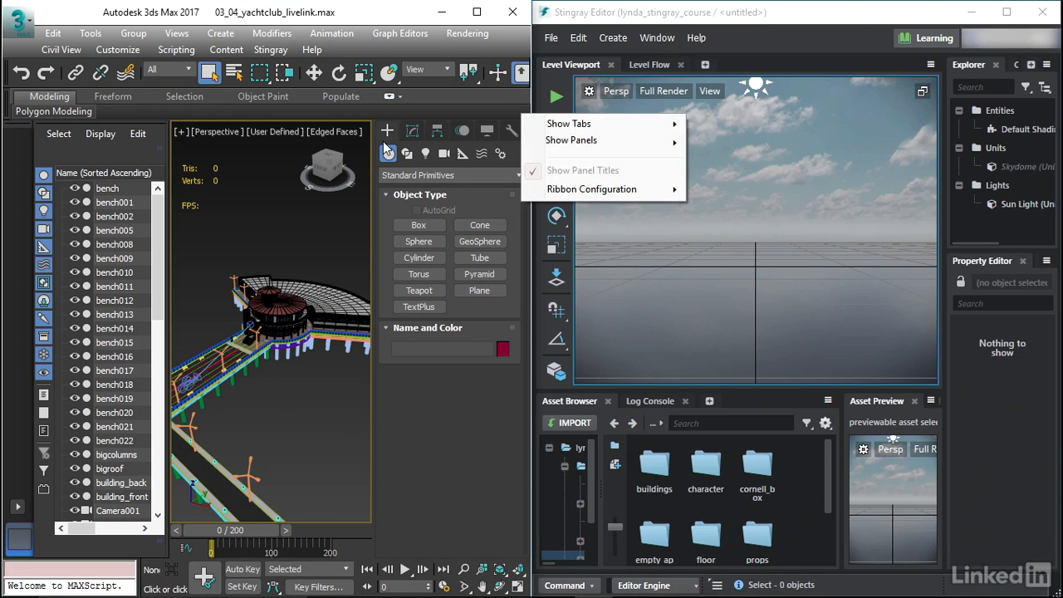
left_click(91, 35)
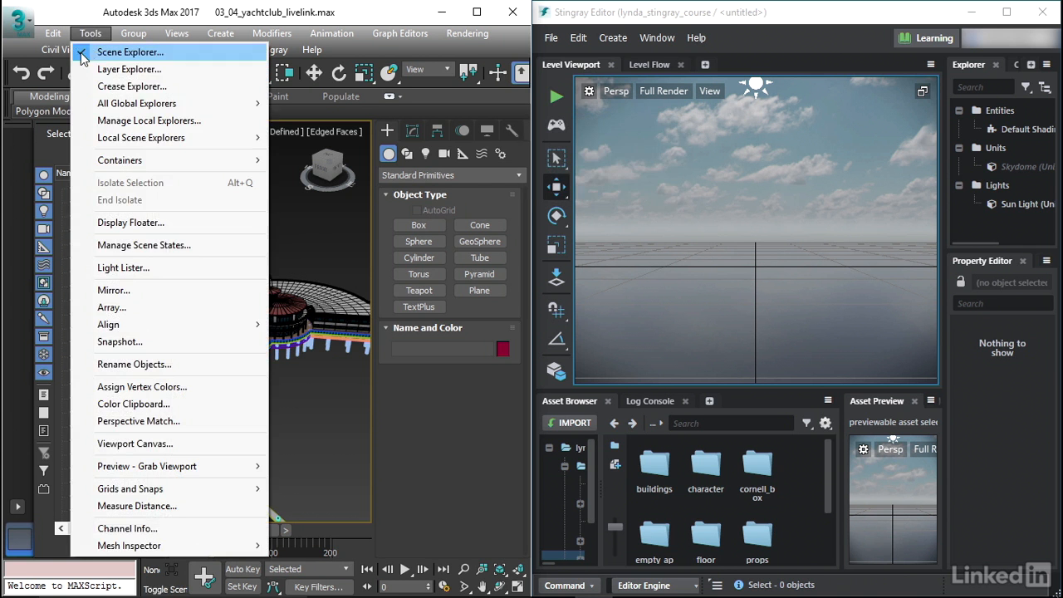
left_click(103, 48)
right_click(434, 120)
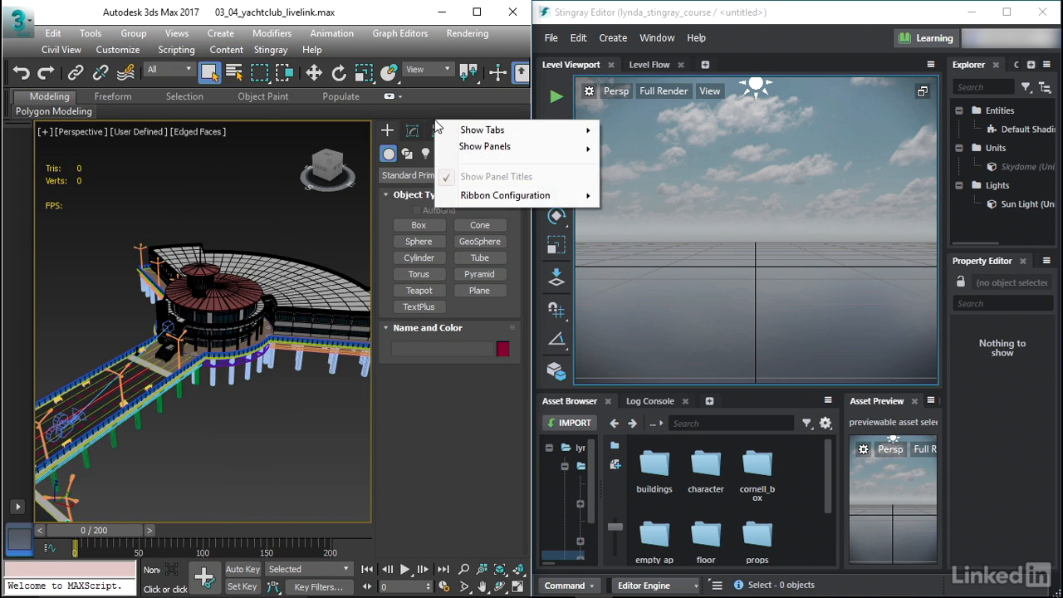
left_click(513, 431)
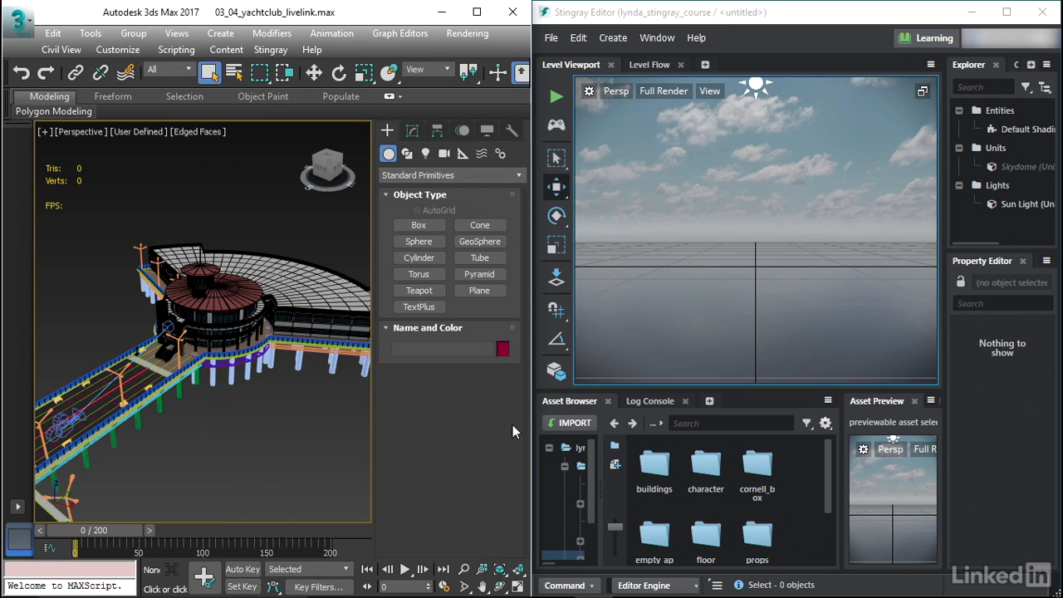
right_click(524, 130)
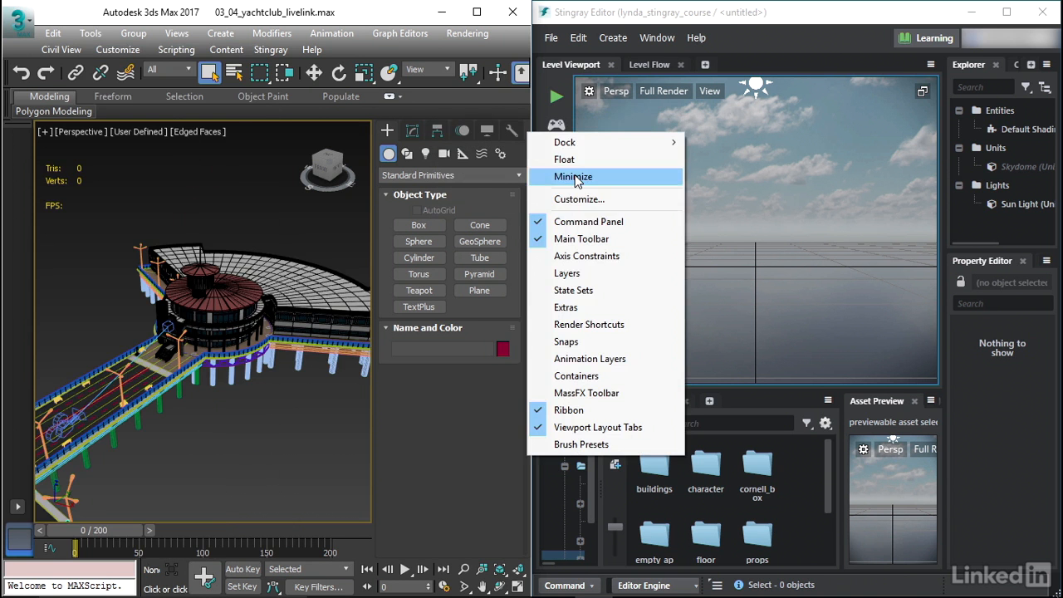
left_click(575, 178)
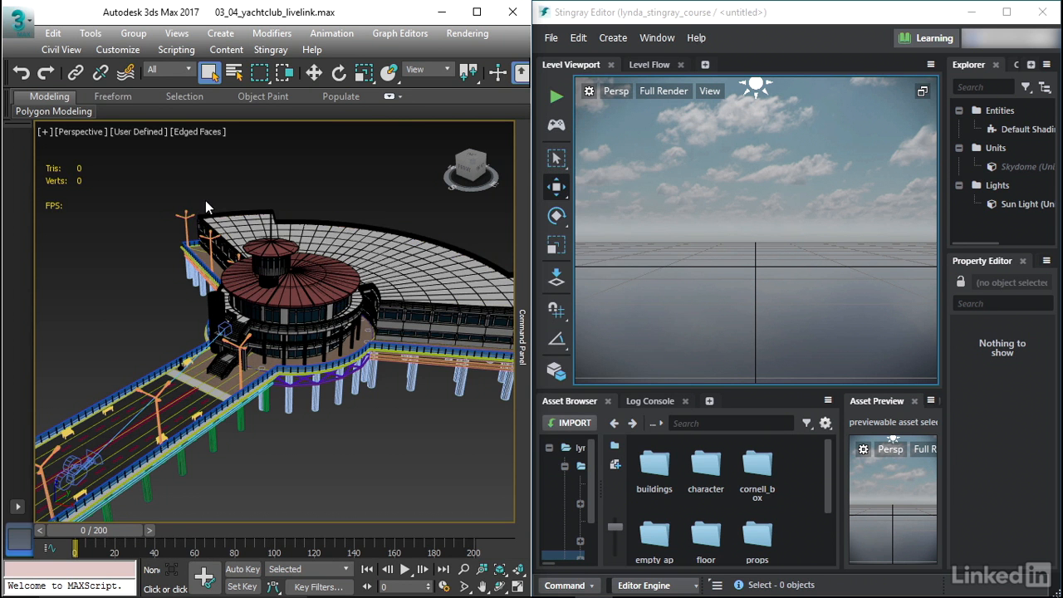
Connect 3ds Max to the Stingray editor and start sending the whole scene with Send All.
left_click(275, 51)
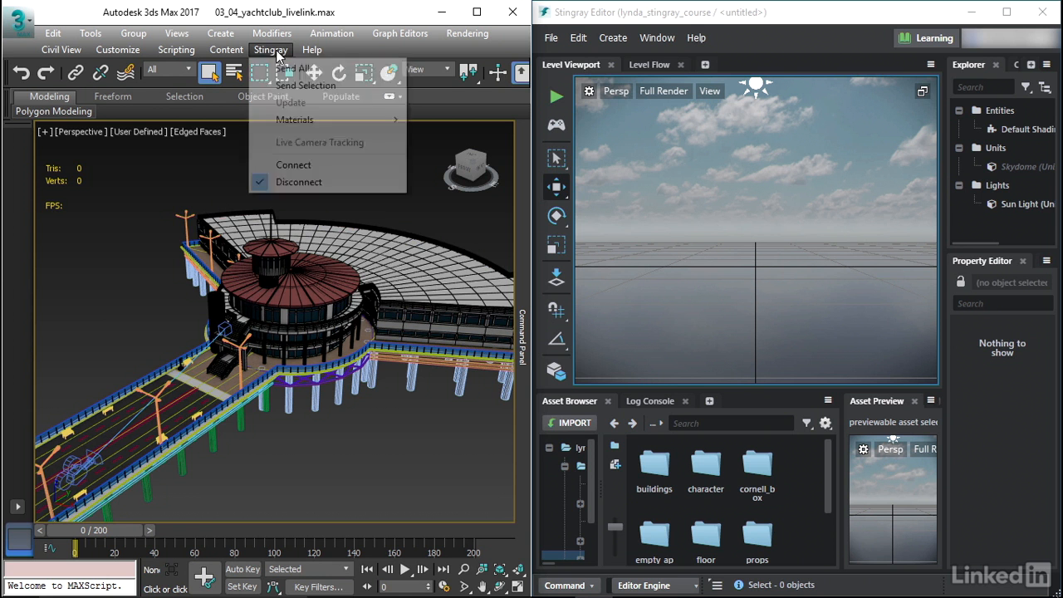
left_click(313, 184)
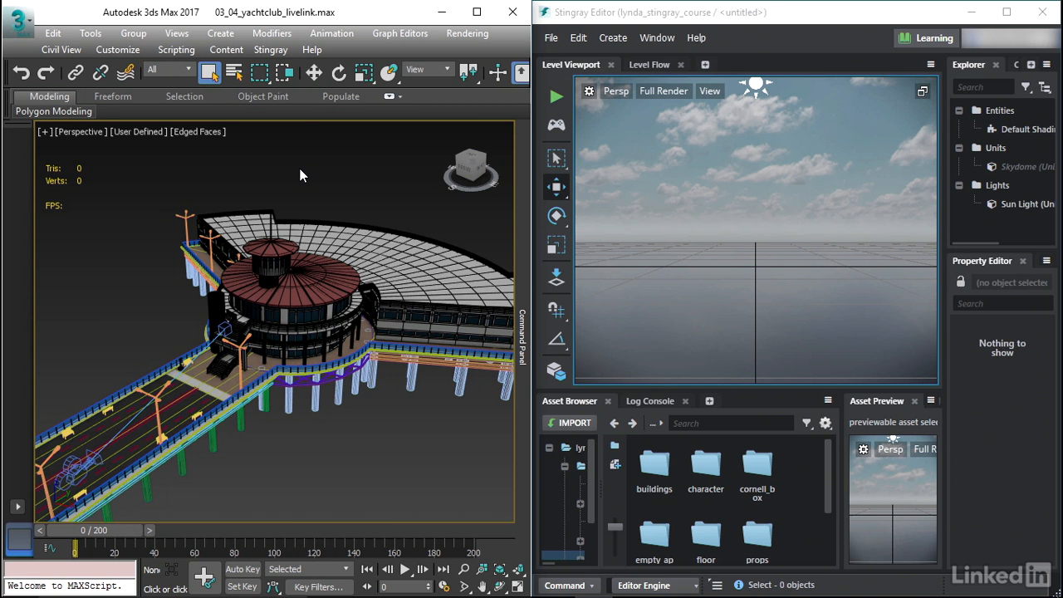
left_click(272, 50)
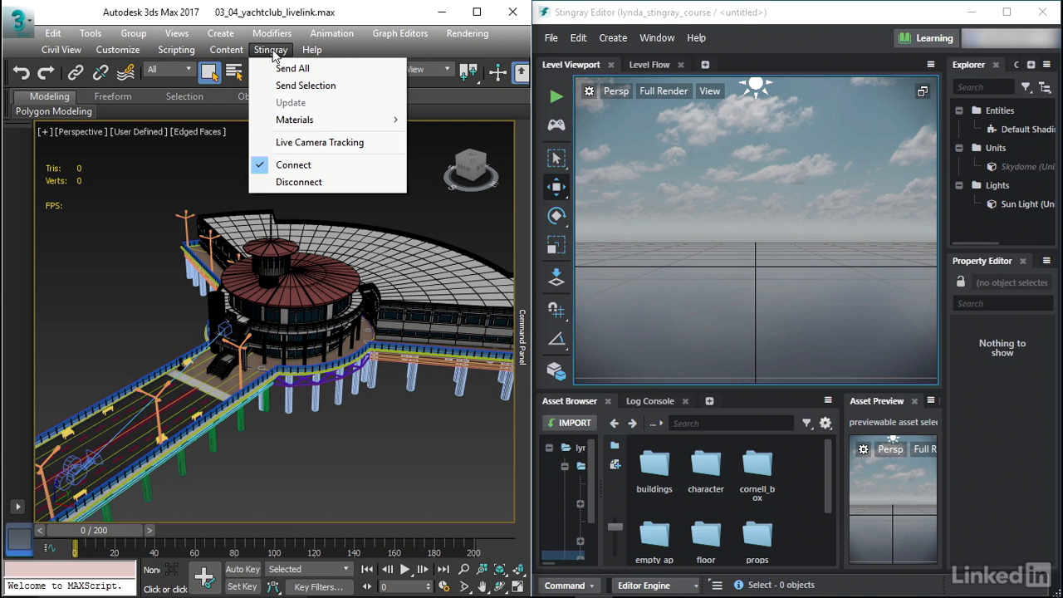
left_click(295, 68)
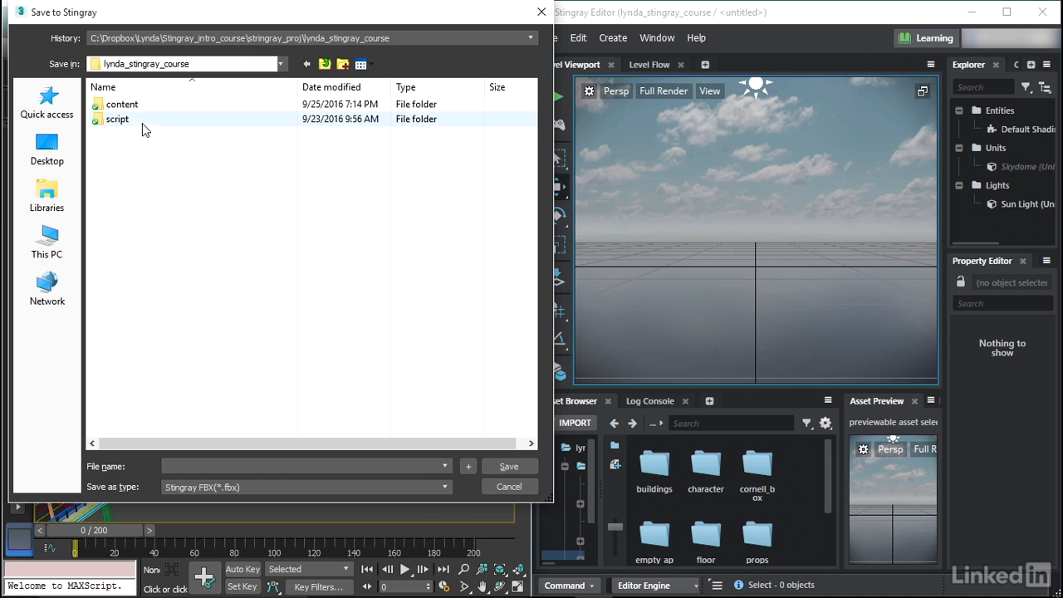
Create a folder named livelink inside the project's content/models folder.
double_click(120, 105)
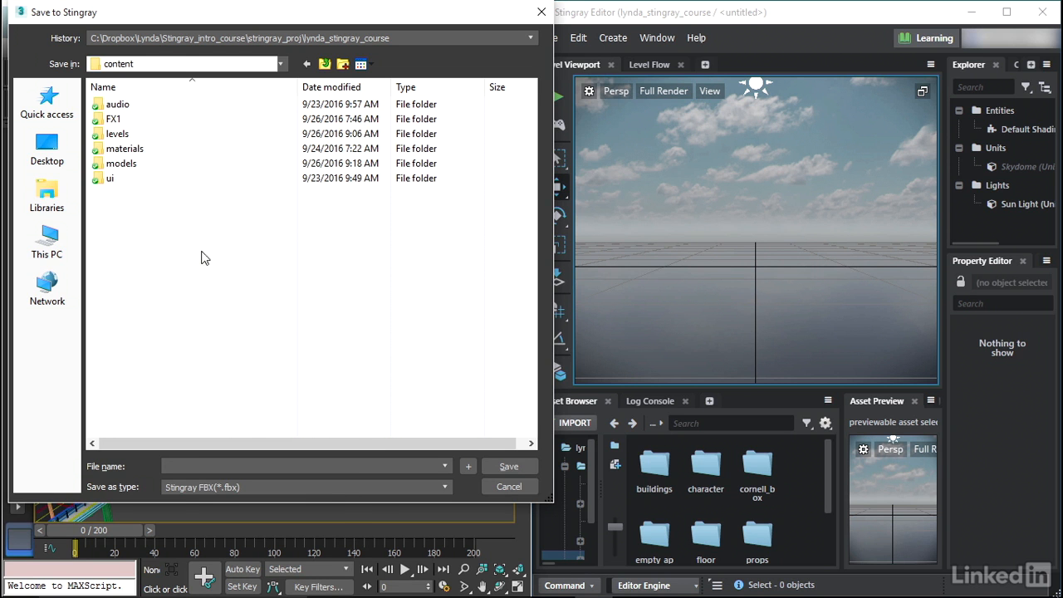
double_click(179, 163)
right_click(178, 257)
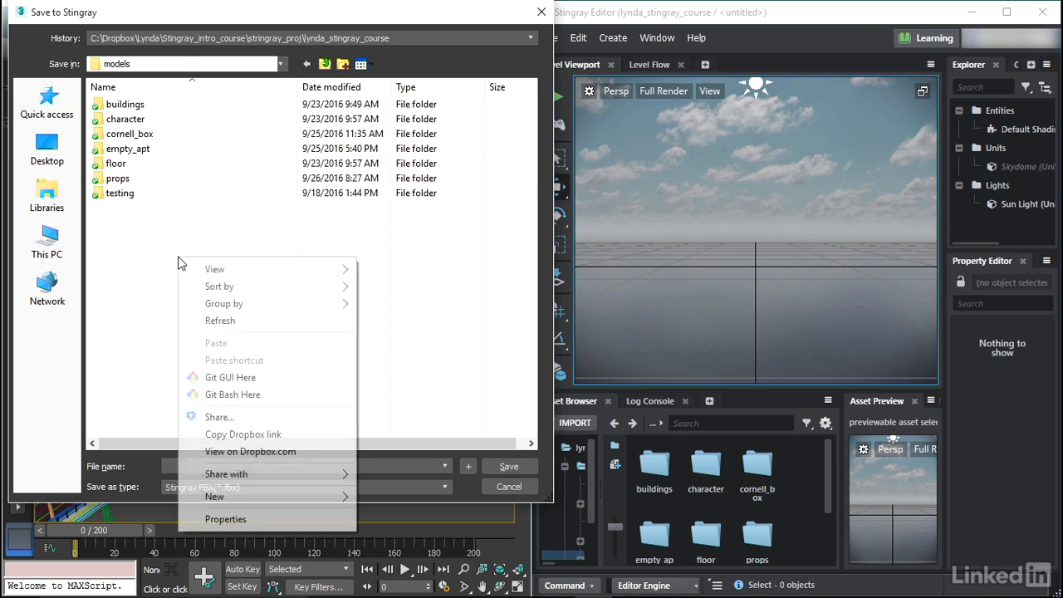
mouse_move(253, 497)
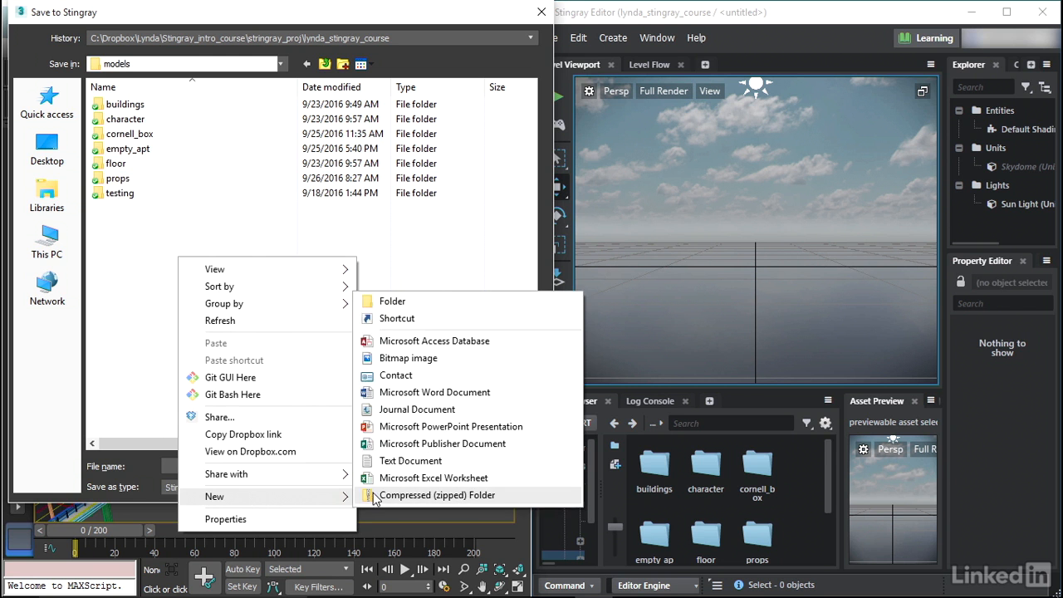
left_click(392, 301)
type("Livelink")
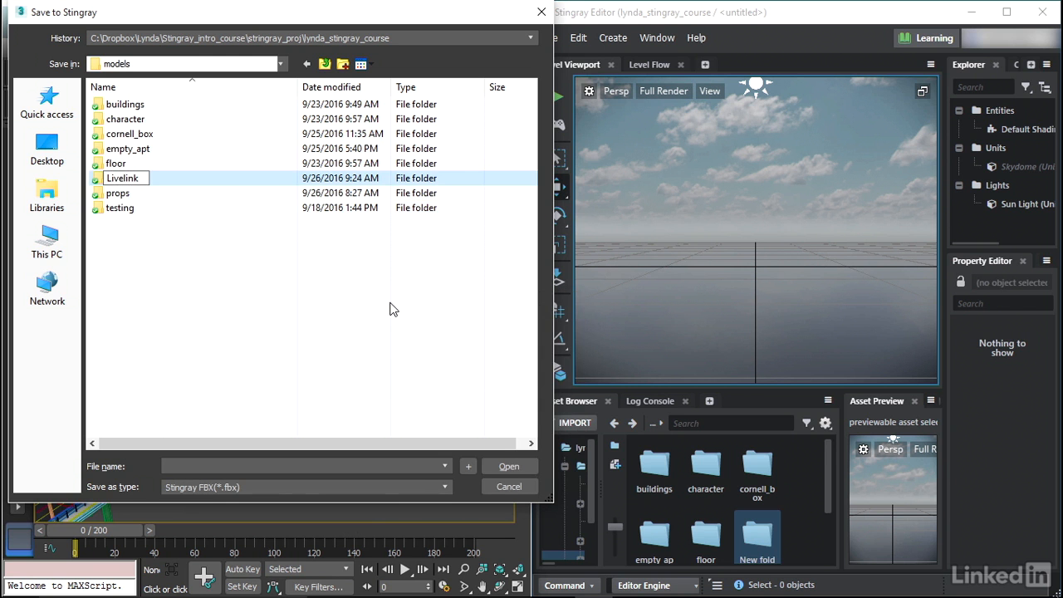
key("Delete")
type("l")
key("Return")
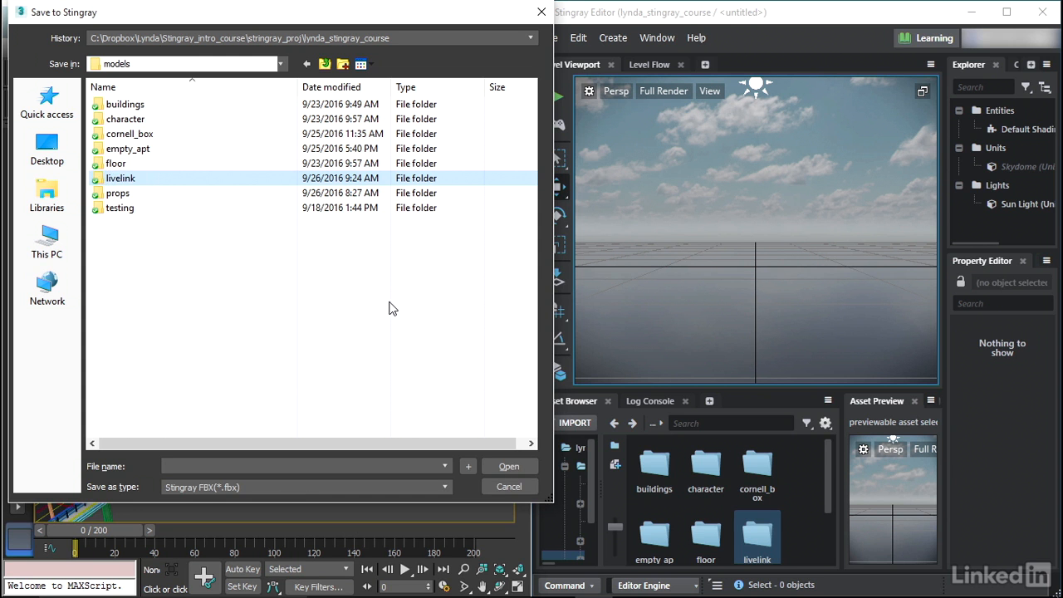
Save the scene as the Stingray FBX yachtclub in the livelink folder and import it with the default options.
left_click_drag(830, 469, 835, 496)
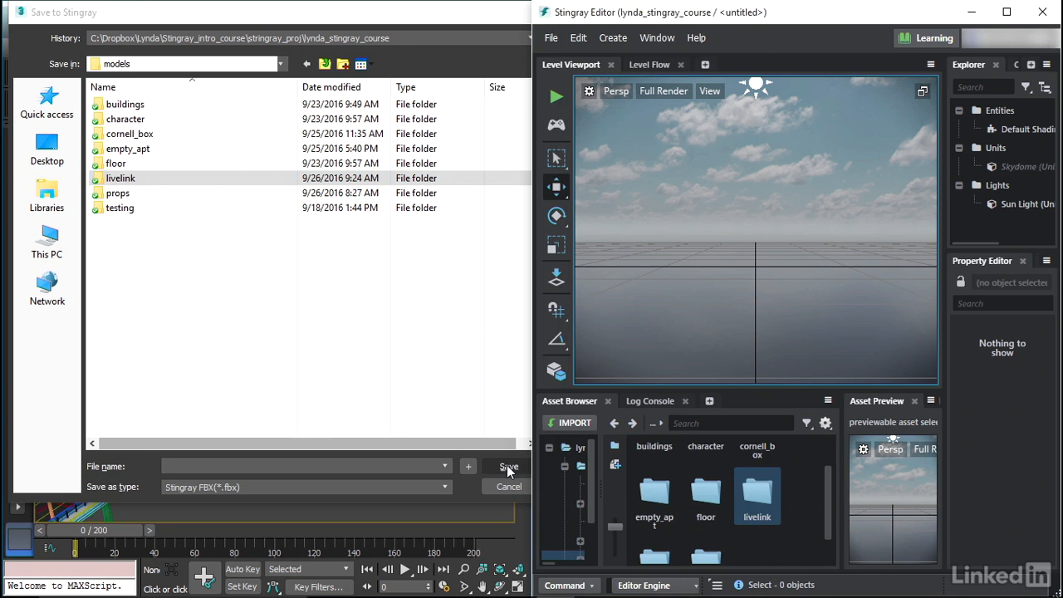
double_click(121, 177)
type("ya")
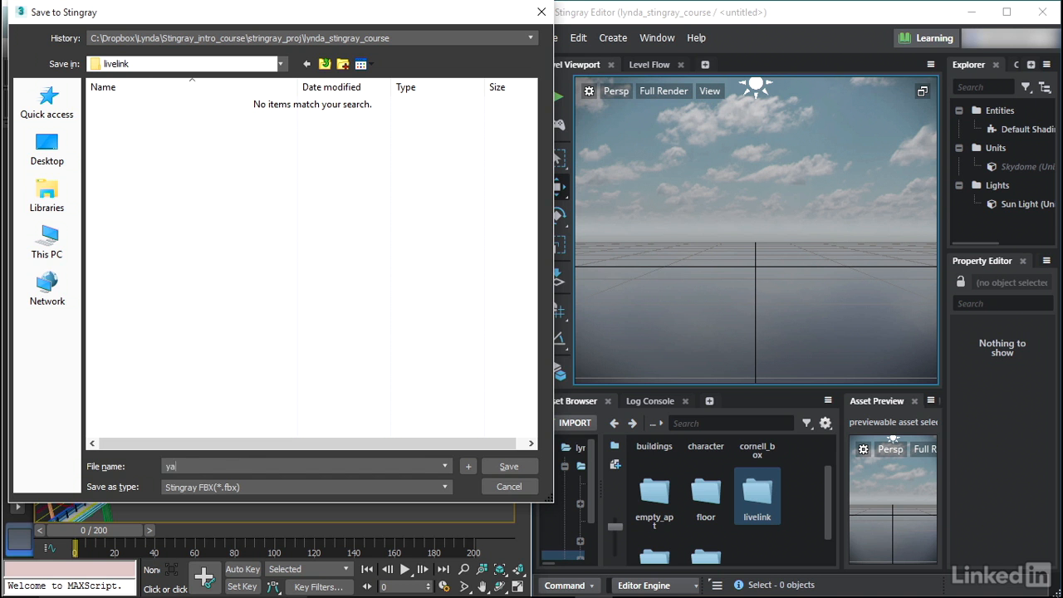
type("chtdub")
left_click(493, 467)
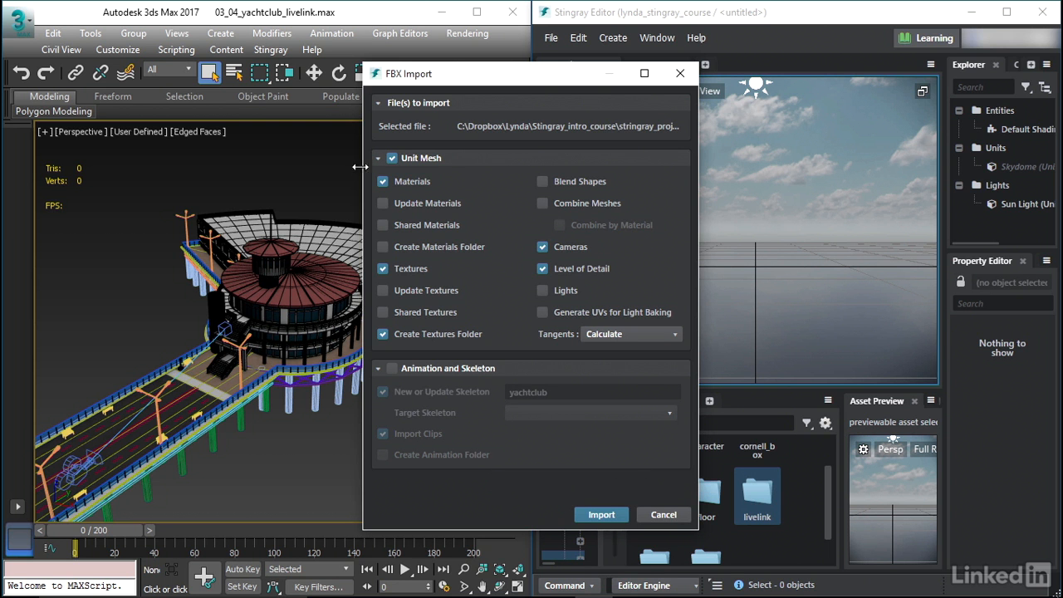
left_click(613, 514)
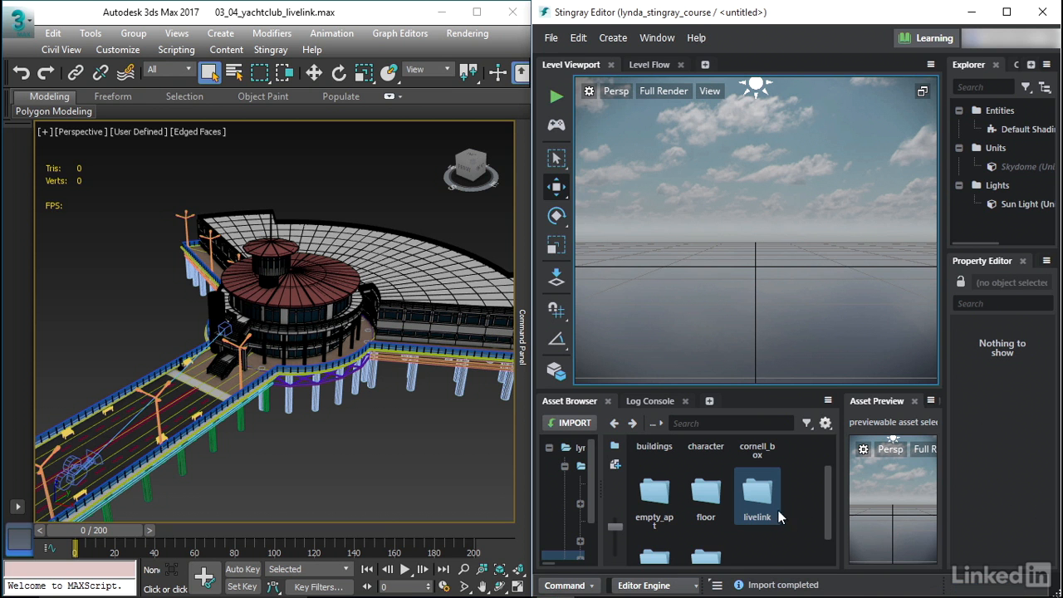
Place the yachtclub unit from the livelink asset folder into the Stingray level.
double_click(760, 497)
scroll(831, 466, "down", 1)
left_click_drag(831, 464, 848, 566)
left_click_drag(708, 532, 750, 340)
Examine the placed yacht club model in the level, from the pier approach up to the front stairs.
left_click_drag(751, 296, 758, 263)
scroll(757, 263, "down", 4)
middle_click_drag(757, 263, 755, 299, "alt")
middle_click_drag(745, 223, 724, 391, "alt")
middle_click_drag(763, 271, 754, 334, "alt")
mouse_move(764, 224)
middle_mouse_down("alt")
mouse_move(761, 264)
mouse_move(741, 278)
mouse_move(723, 325)
middle_mouse_up("alt")
scroll(770, 240, "down", 3)
scroll(741, 277, "down", 3)
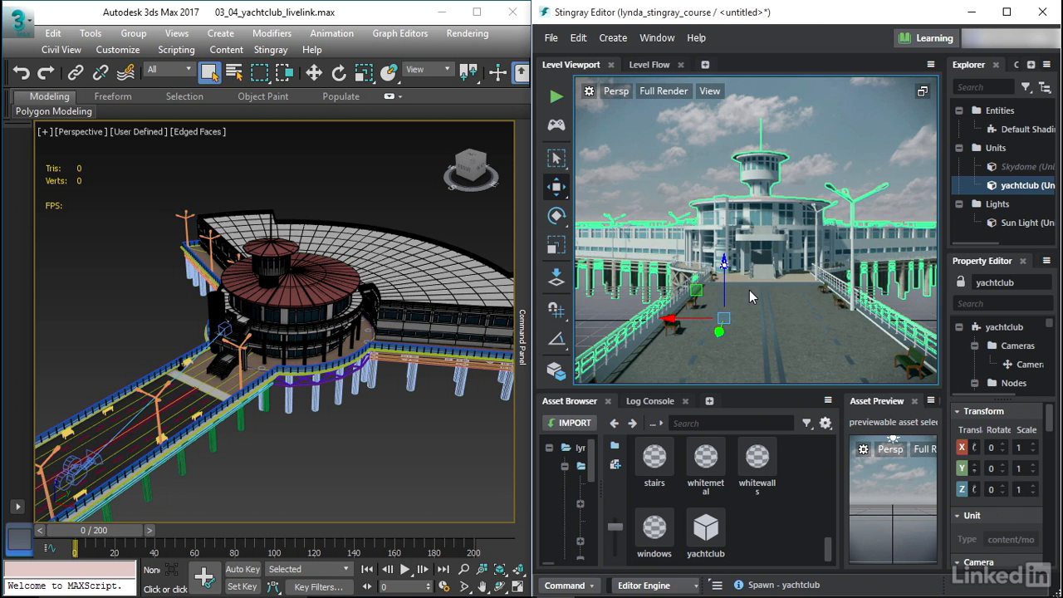
middle_click_drag(825, 305, 813, 285, "alt")
right_click_drag(780, 290, 766, 333, "alt")
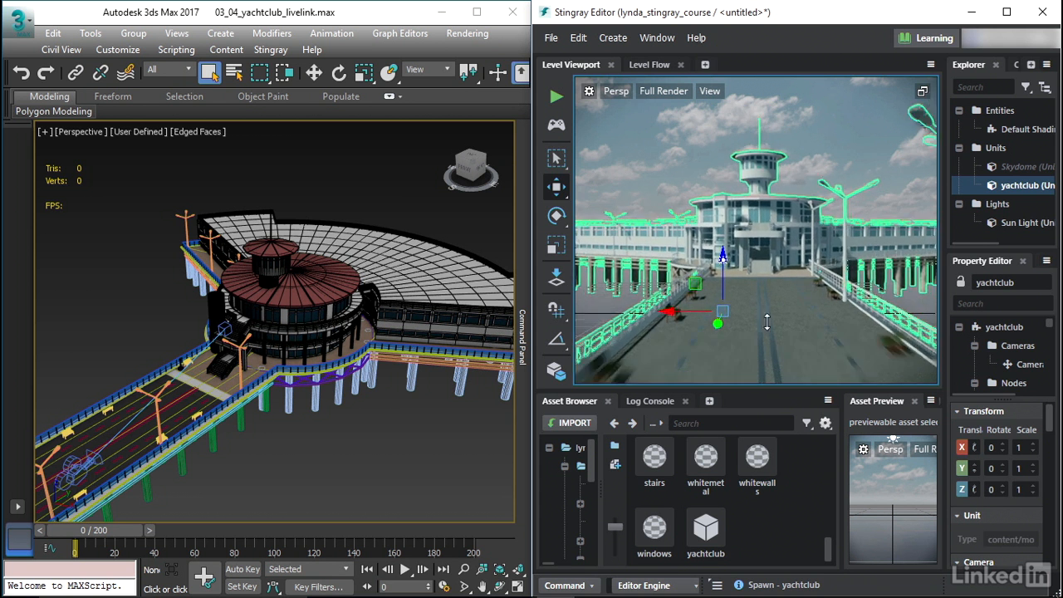
left_click_drag(786, 310, 746, 325, "alt")
middle_click_drag(816, 240, 760, 270, "alt")
scroll(774, 275, "up", 5)
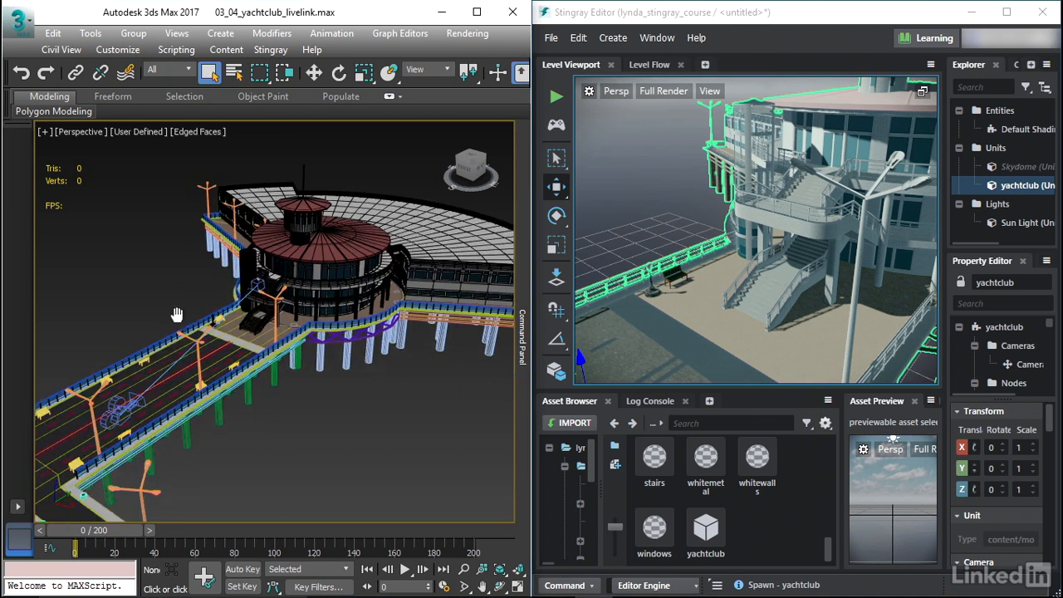
Move the front stairs and their railing together away from the building onto the pier road, and update the linked model in Stingray.
scroll(177, 314, "up", 5)
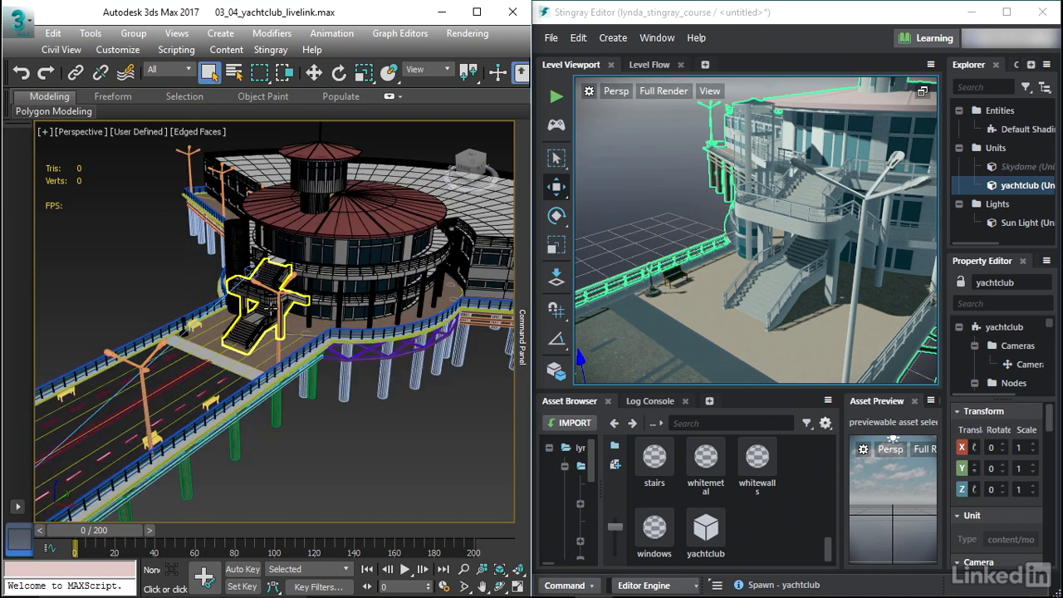
left_click(292, 306)
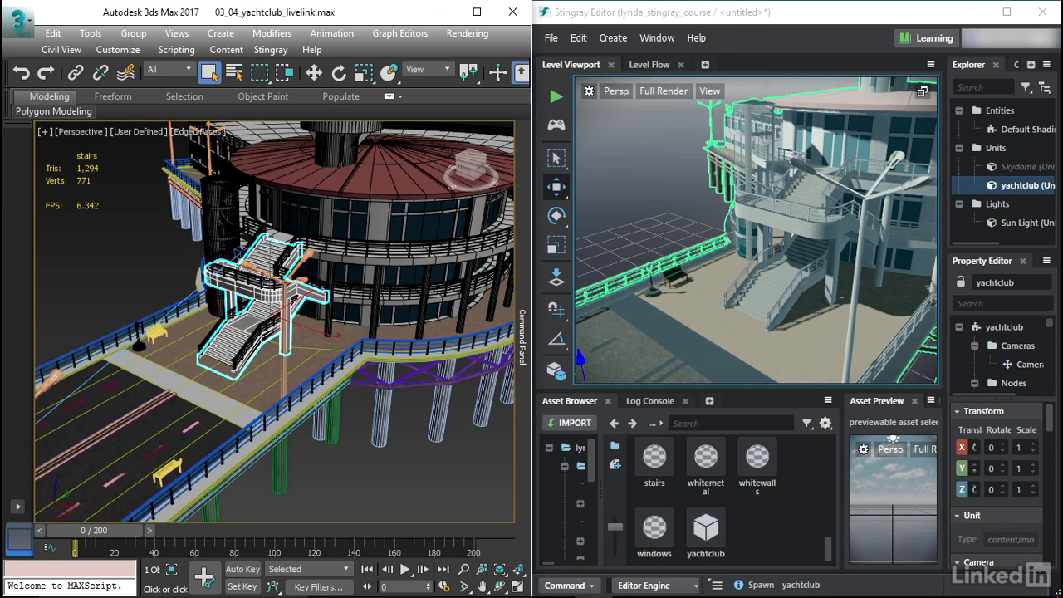
left_click(280, 265, "ctrl")
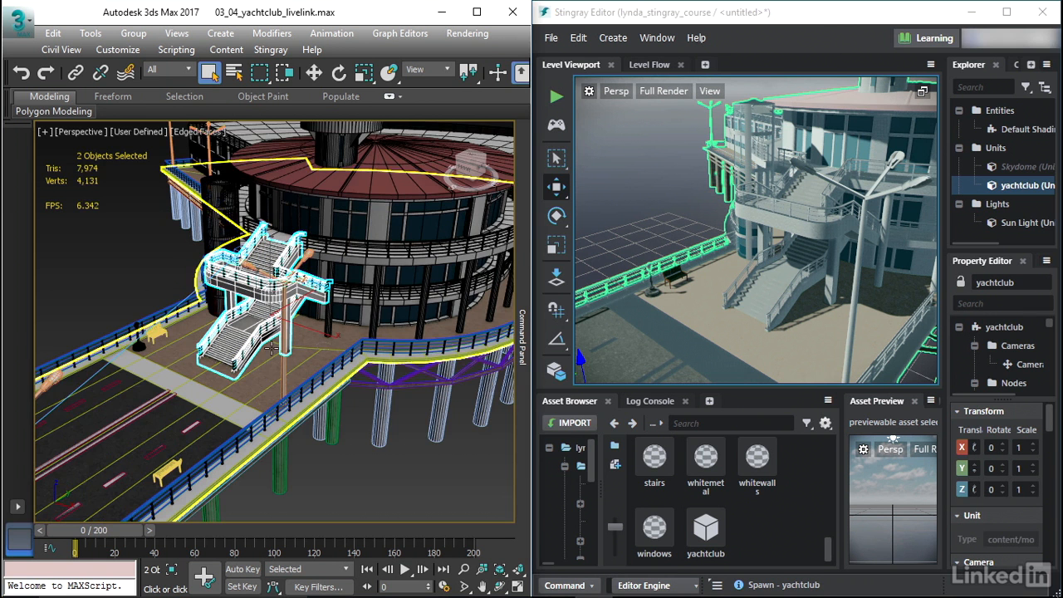
right_click(222, 332)
left_click(248, 349)
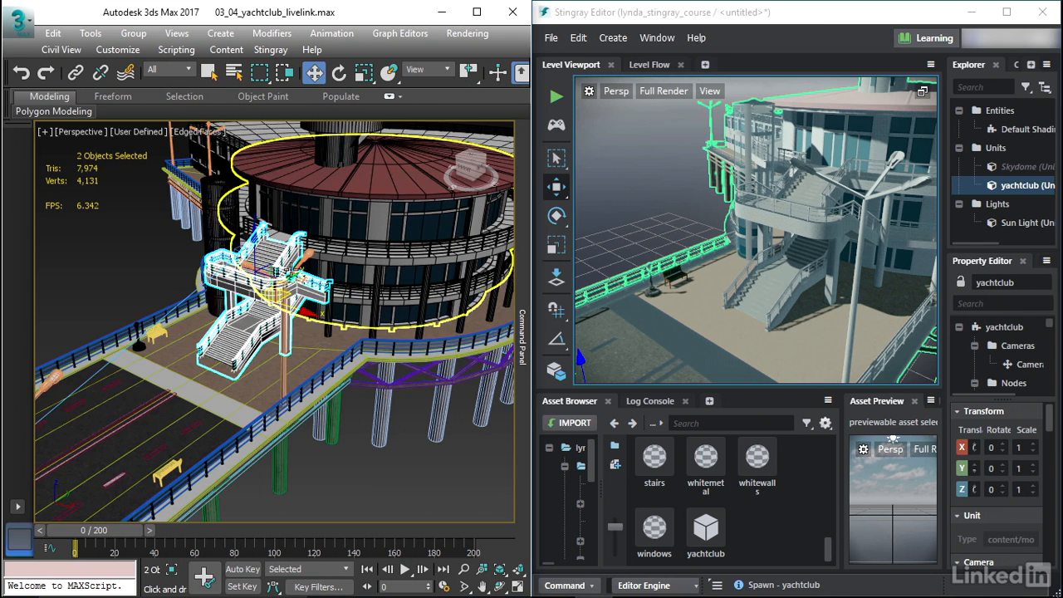
left_click_drag(287, 272, 217, 302)
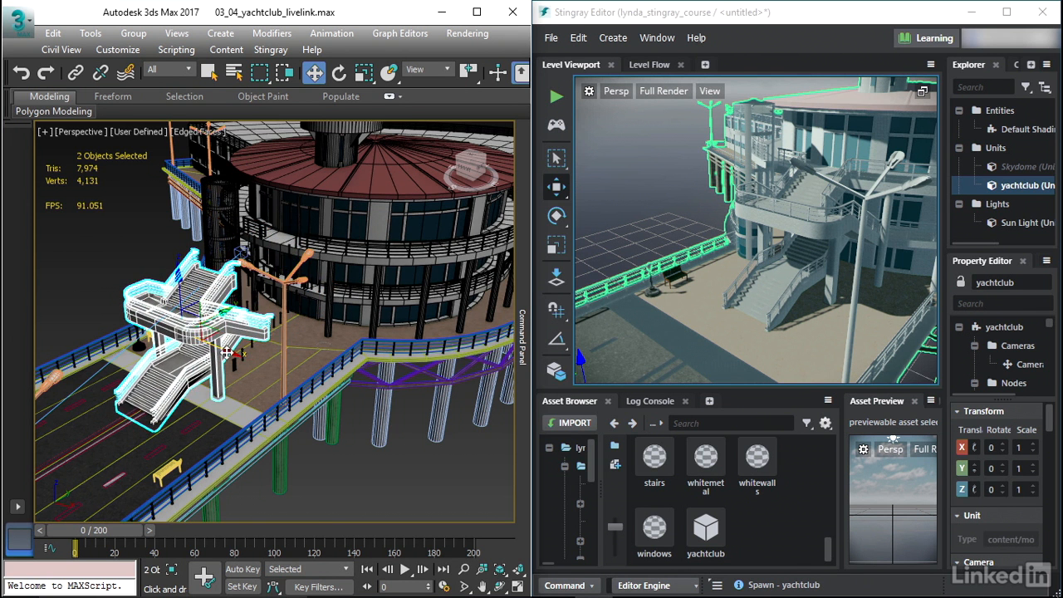
left_click_drag(228, 348, 196, 336)
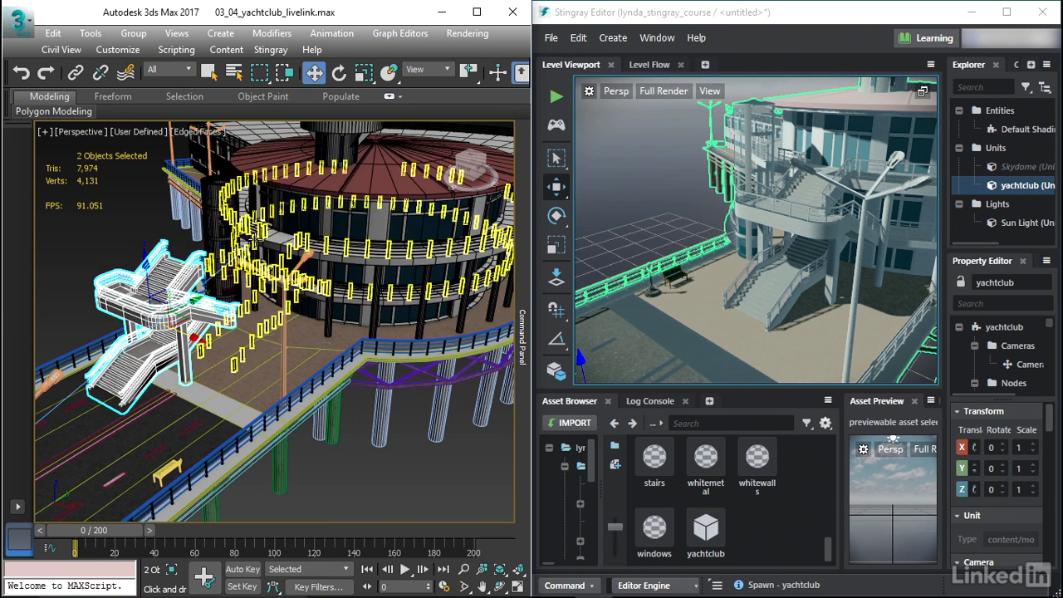
left_click(270, 50)
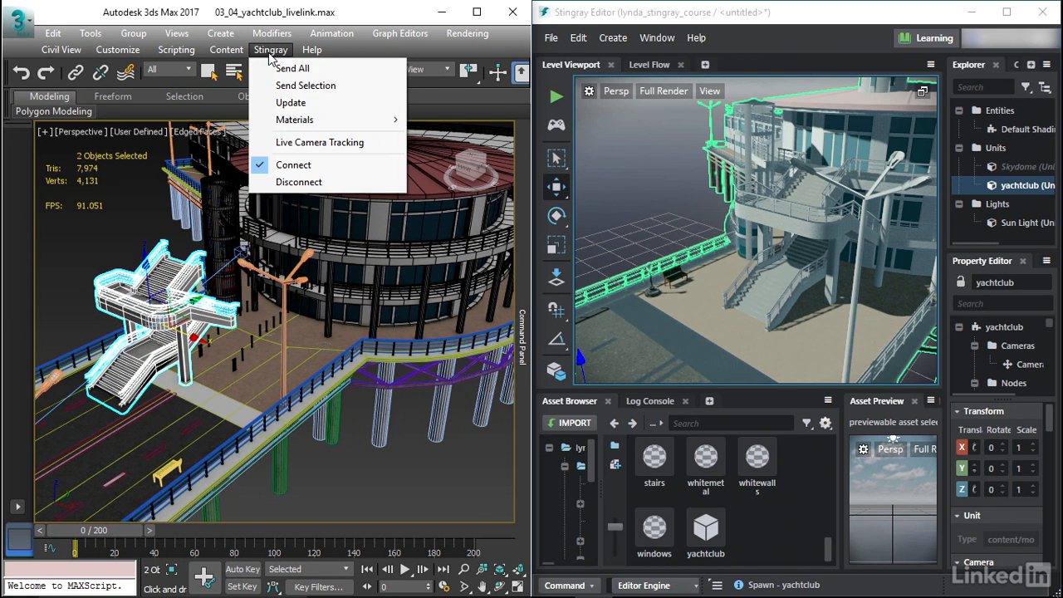
left_click(286, 103)
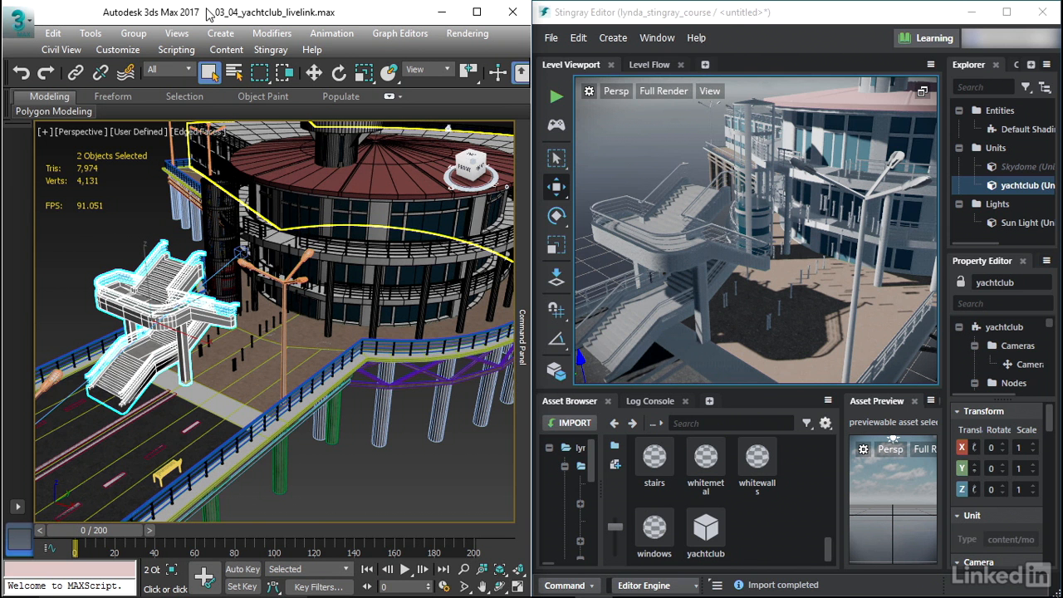
Undo the move of the stairs and railing, and update the linked Stingray model again.
left_click(271, 50)
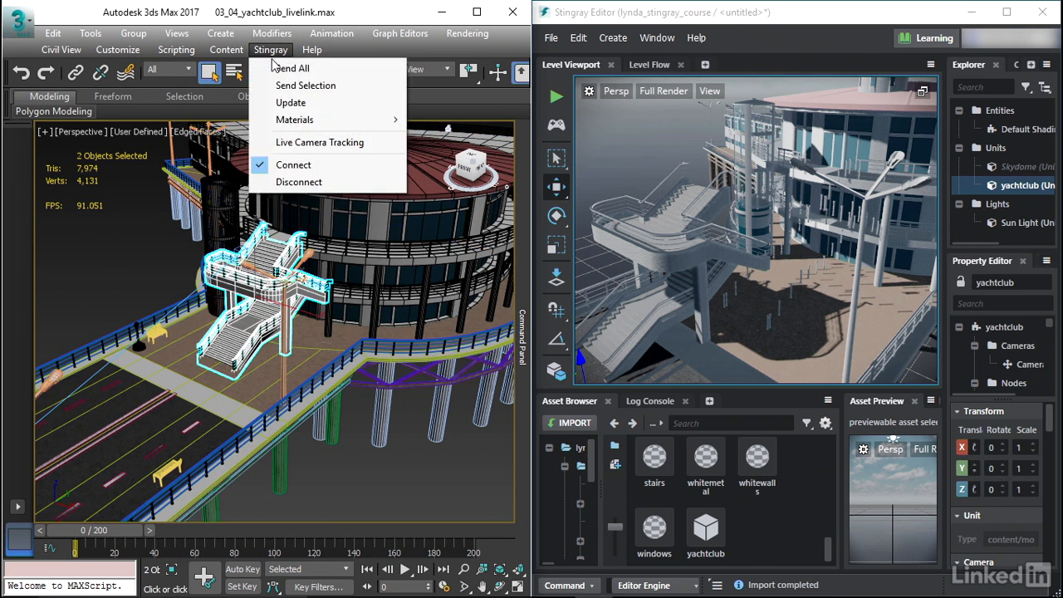
left_click(287, 102)
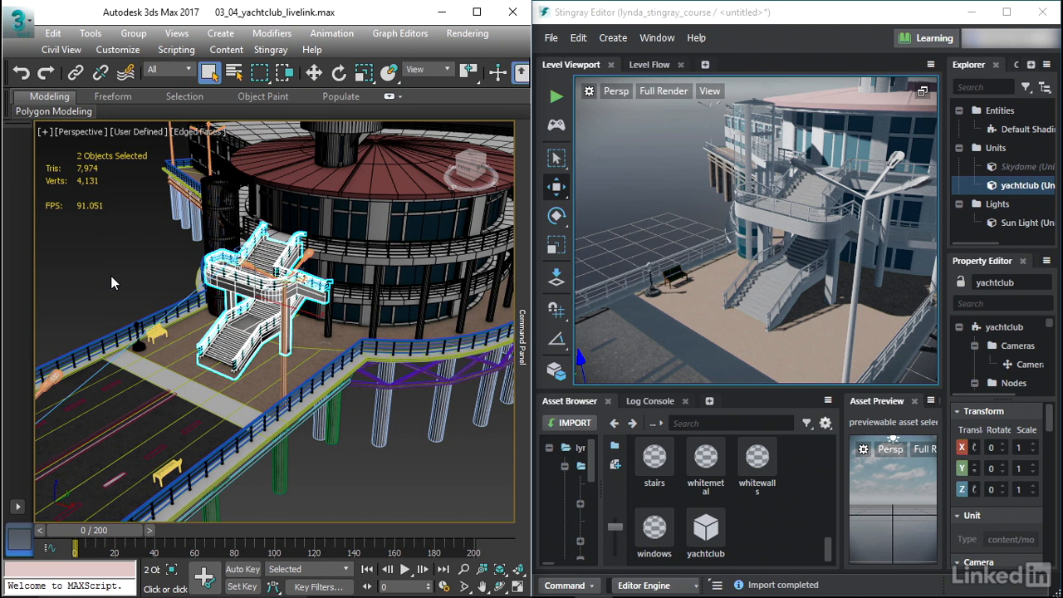
Turn on Live Camera Tracking for Stingray and test it by orbiting and zooming the 3ds Max view around the front stairs.
left_click(277, 50)
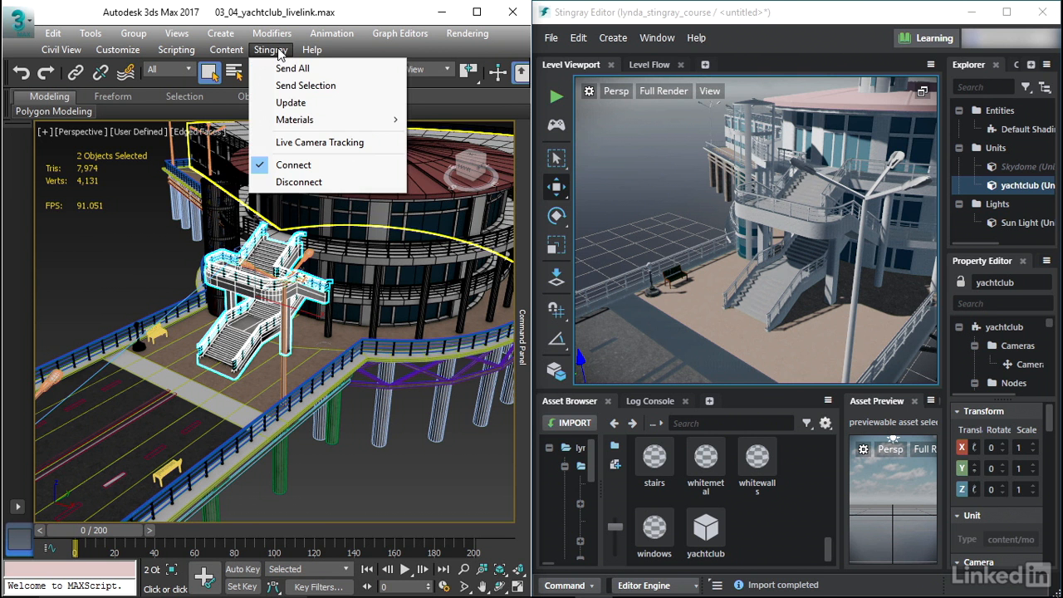
left_click(319, 142)
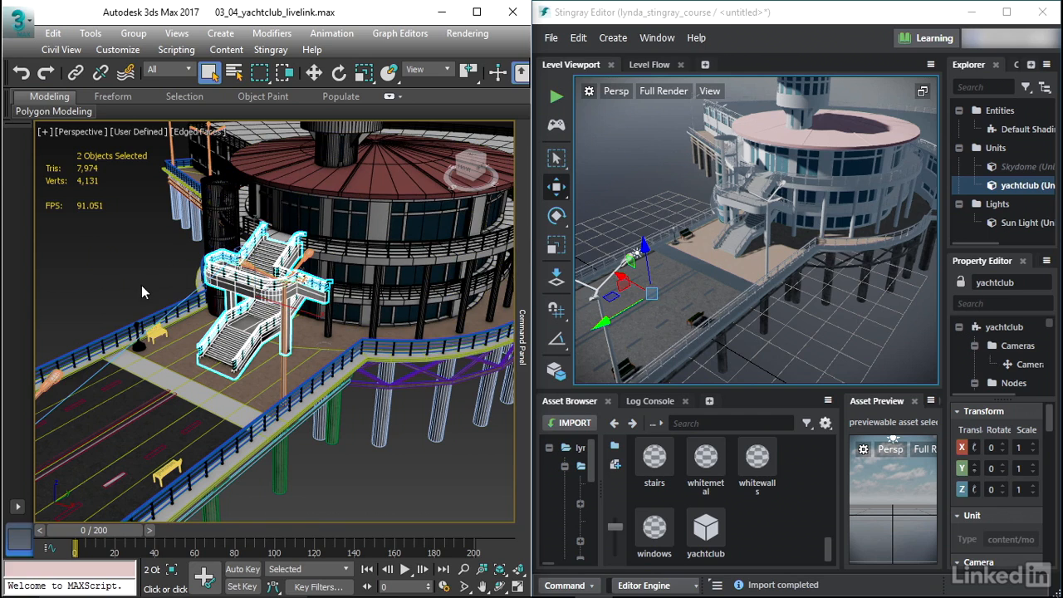
middle_click_drag(141, 285, 177, 290, "alt")
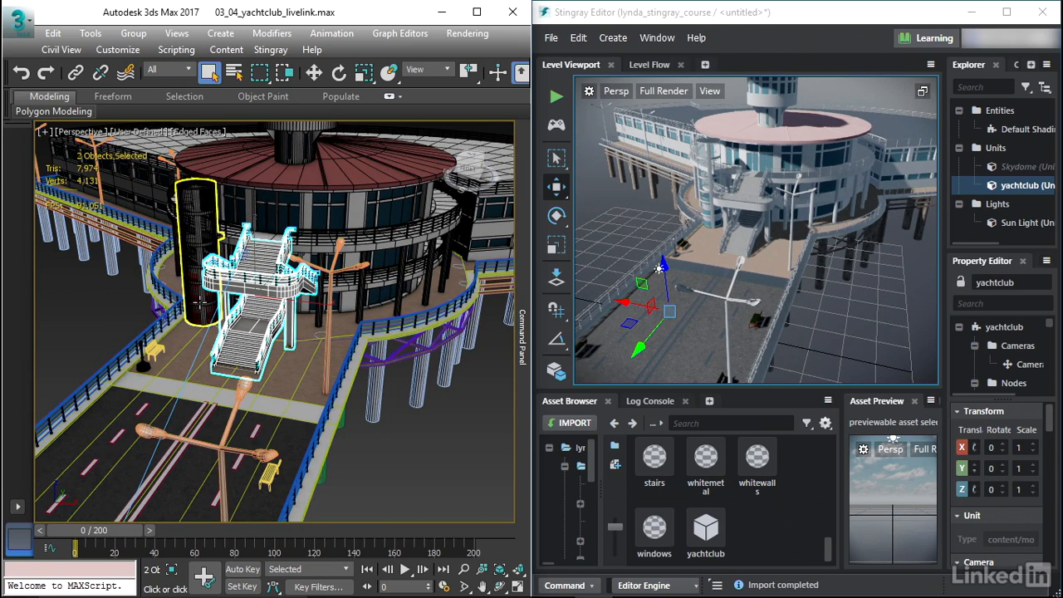
middle_click_drag(111, 339, 216, 341, "alt")
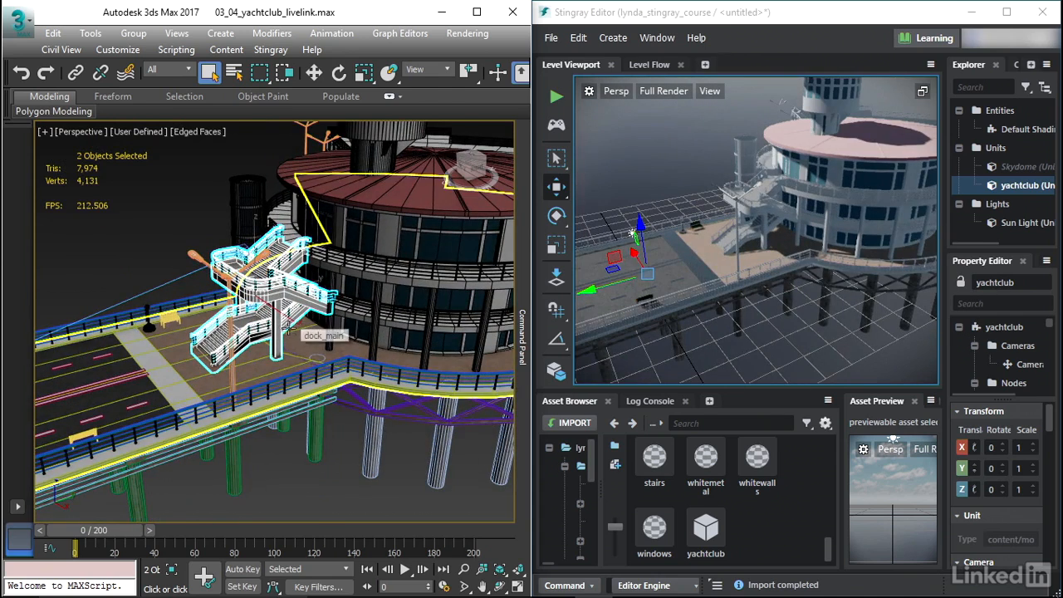
scroll(284, 303, "up", 3)
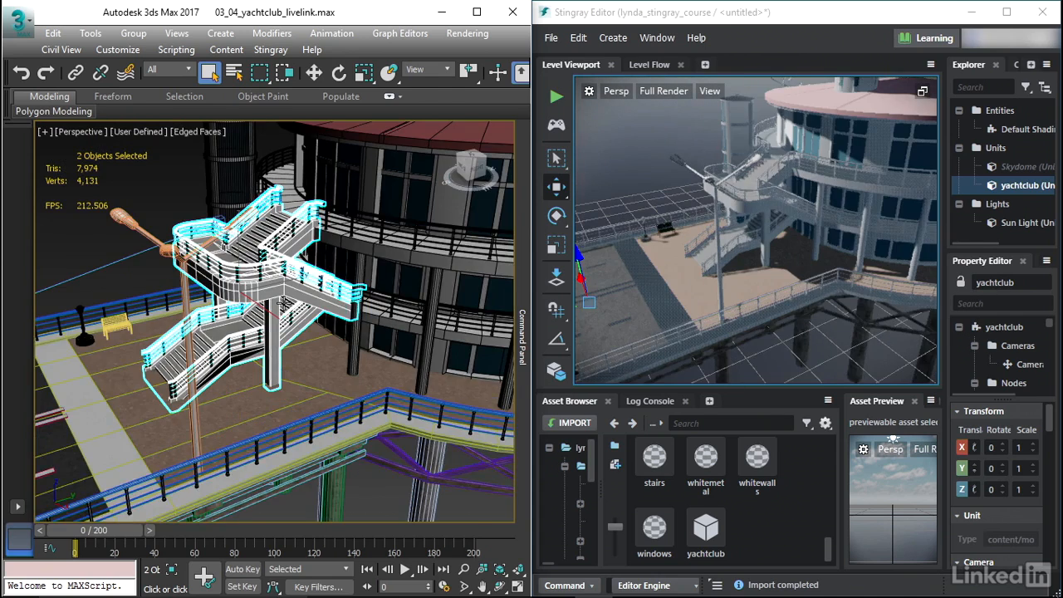
scroll(284, 303, "up", 2)
scroll(285, 305, "down", 2)
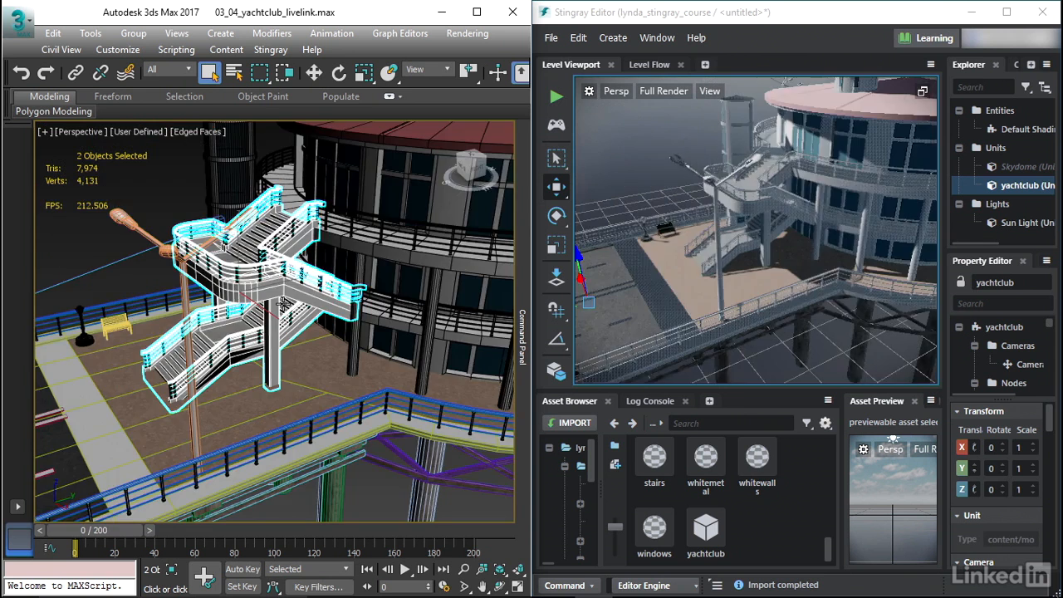
scroll(284, 303, "down", 3)
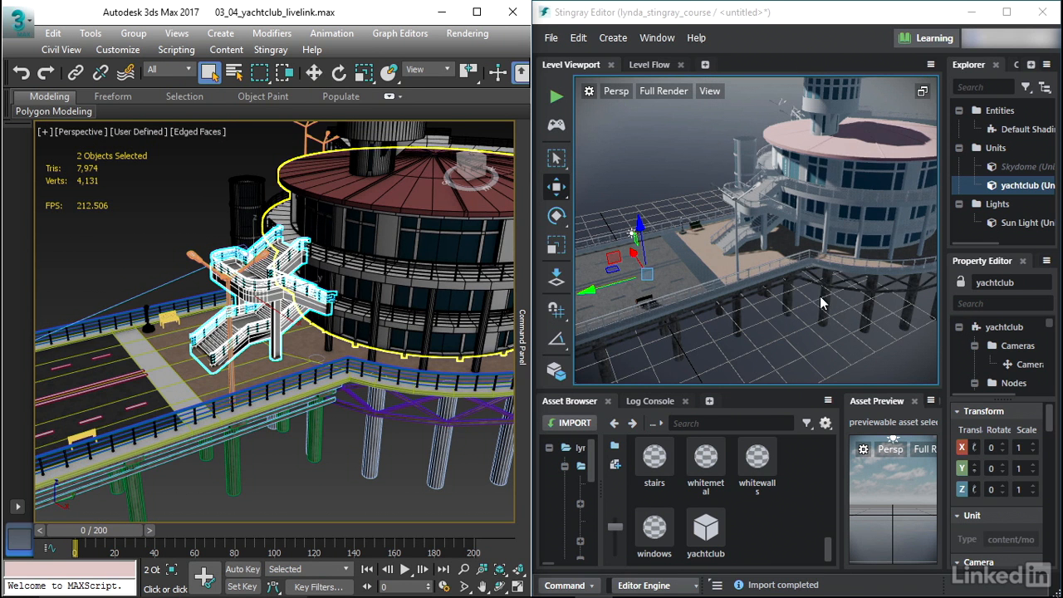
Switch to Stingray and test camera tracking from its viewport by orbiting to a low side view of the yacht club and pier pilings.
left_click(796, 15)
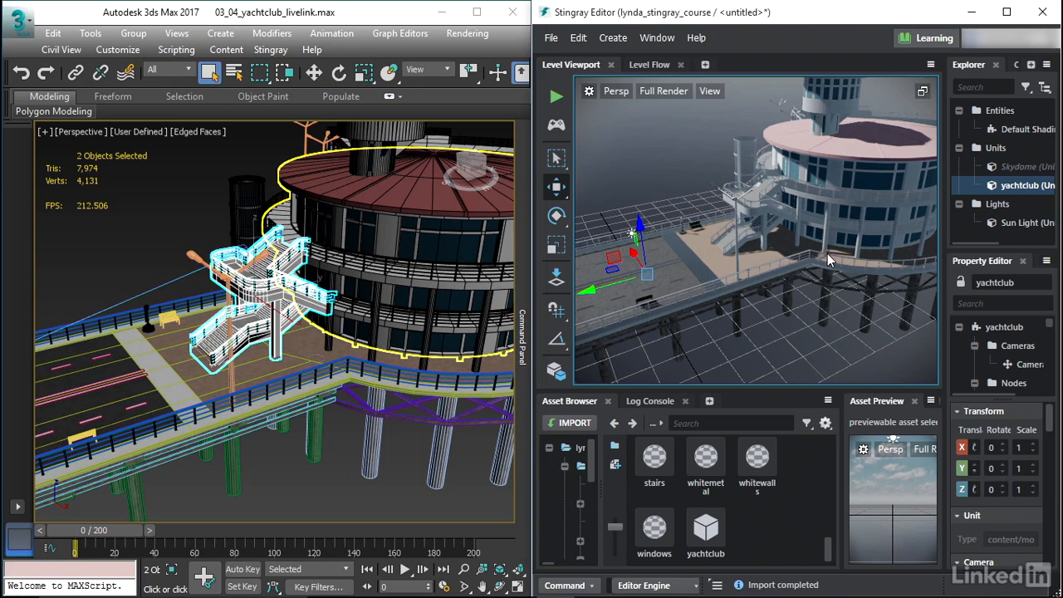
left_click(795, 291)
right_click_drag(793, 345, 789, 313, "alt")
left_click_drag(789, 312, 793, 153, "alt")
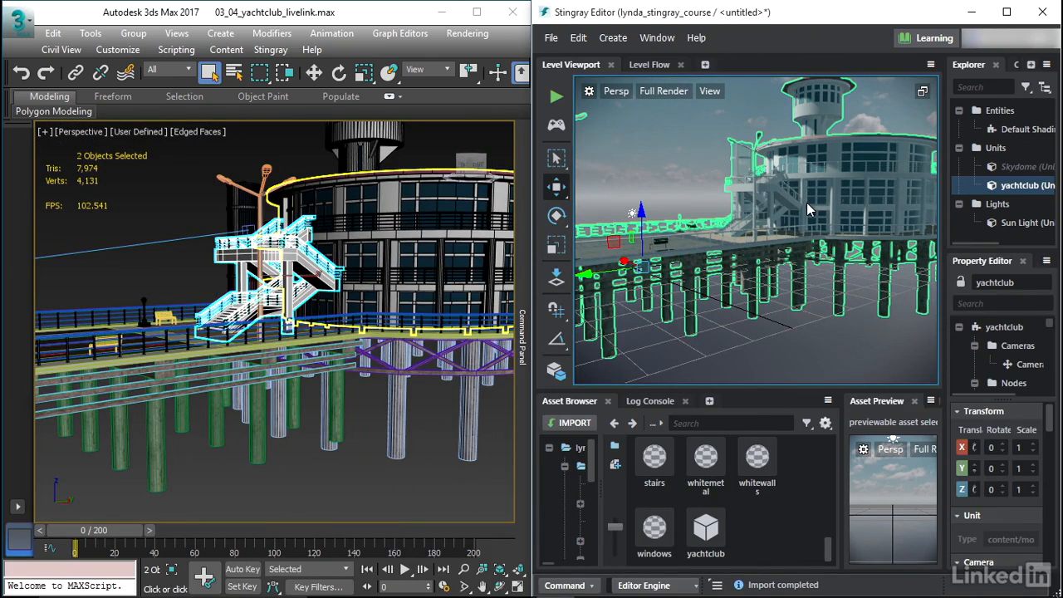